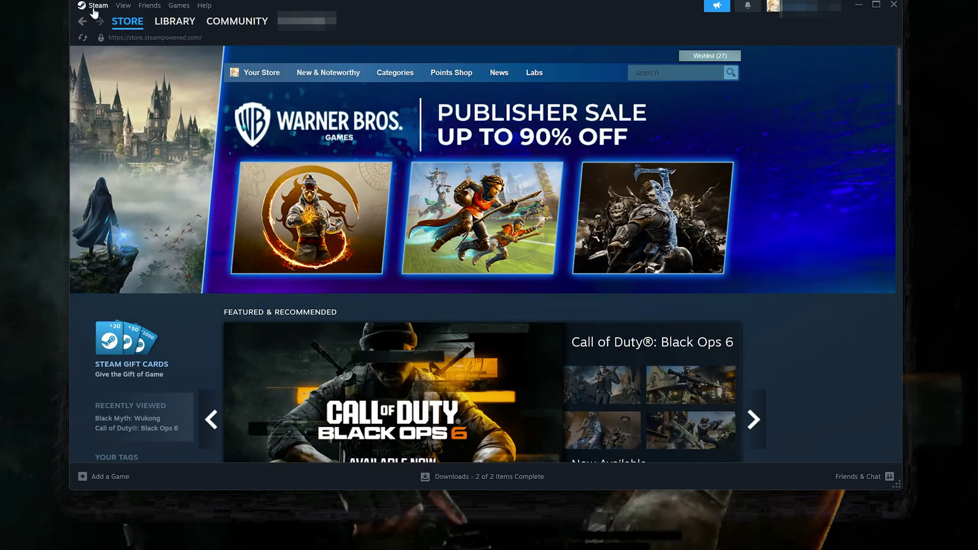
Quit the Steam client with Exit from its Steam menu.
left_click(94, 10)
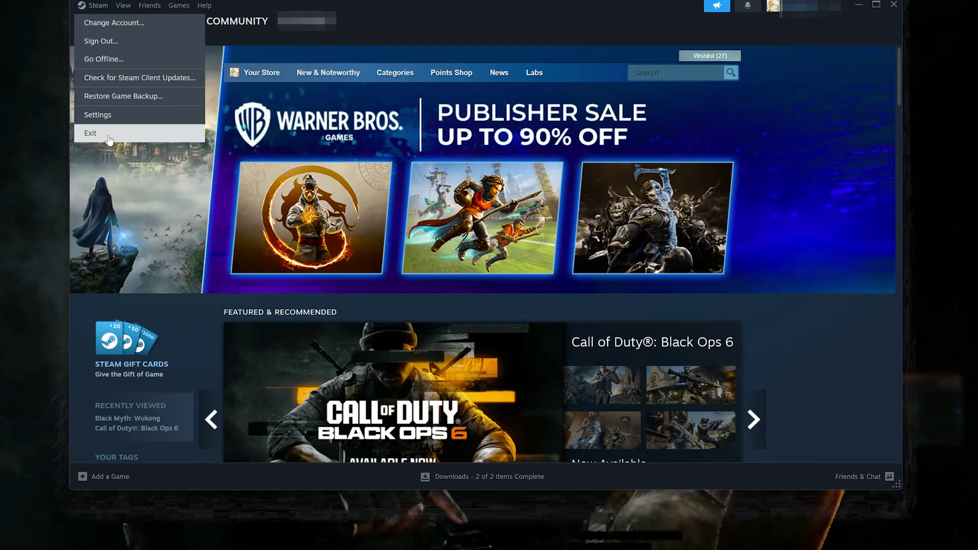
left_click(109, 134)
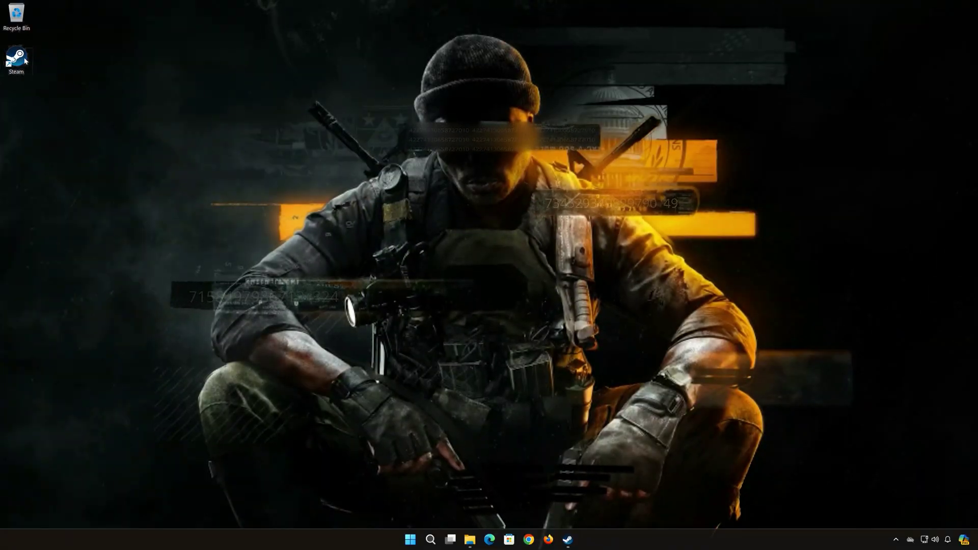
Follow the Steam desktop shortcut's file location twice to reach steam.exe in the install folder.
right_click(28, 60)
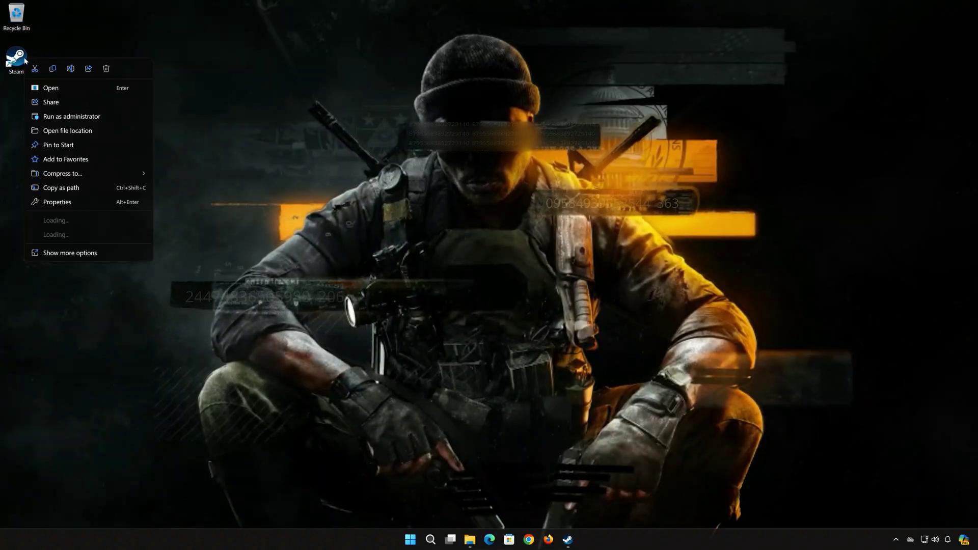
left_click(100, 131)
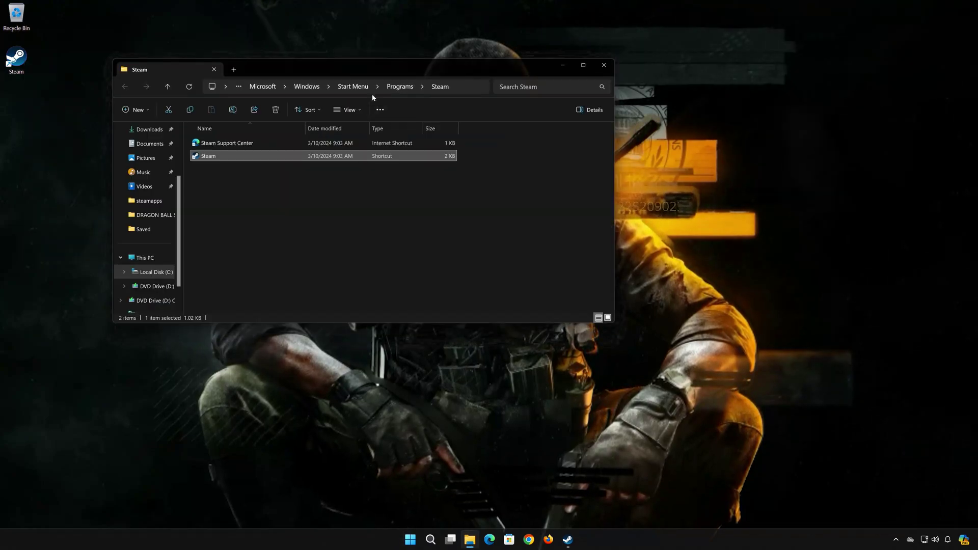
left_click_drag(360, 64, 514, 111)
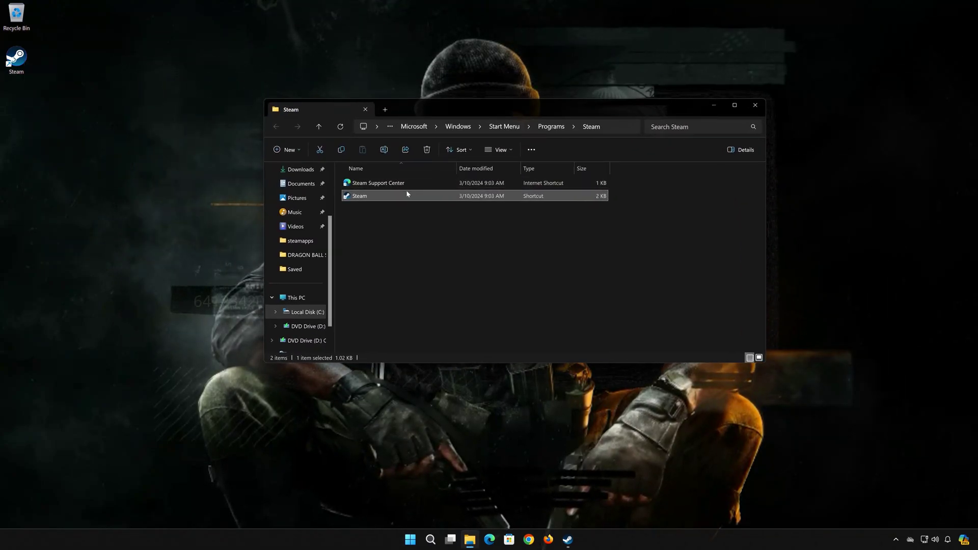
right_click(390, 199)
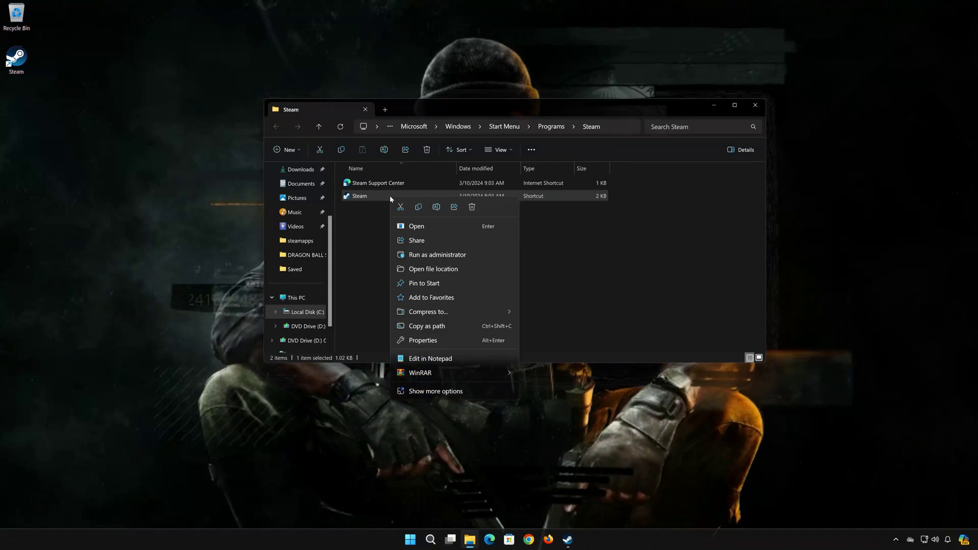
left_click(447, 270)
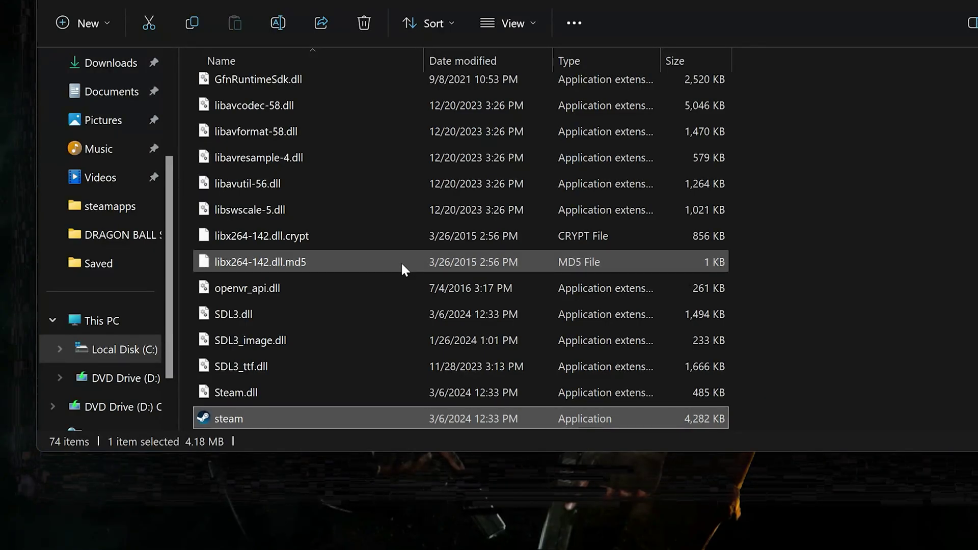
scroll(401, 262, "down", 1)
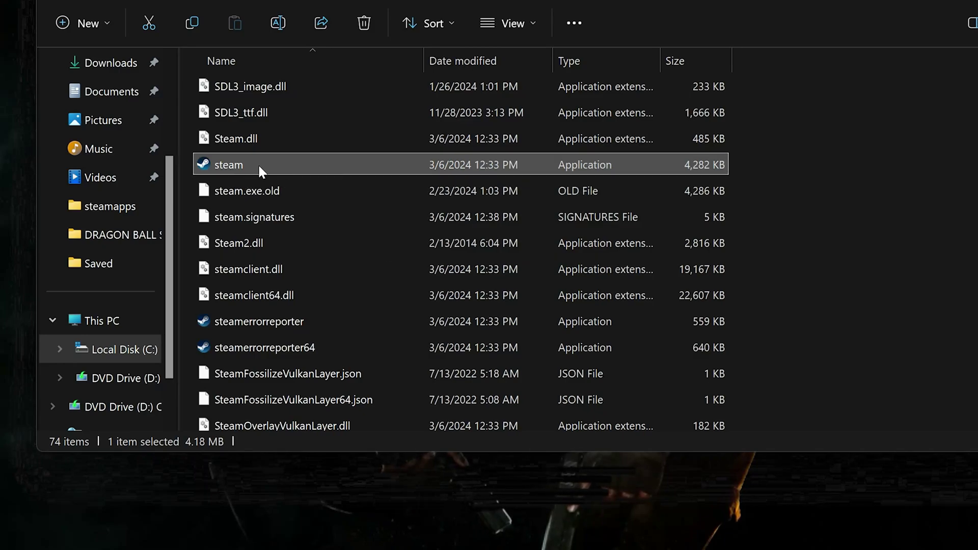
Turn off Windows 8 compatibility mode in steam.exe's Properties, then apply and close with OK.
right_click(294, 166)
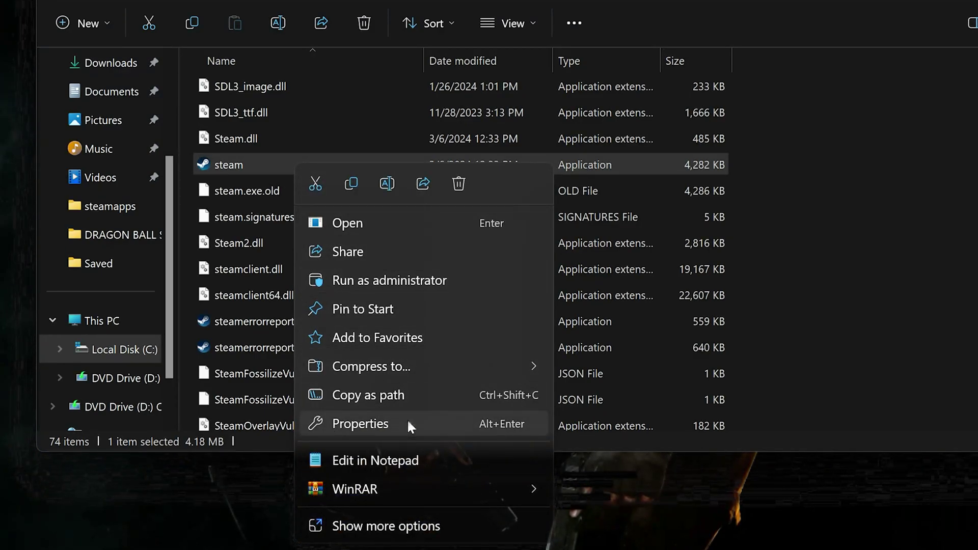
left_click(390, 425)
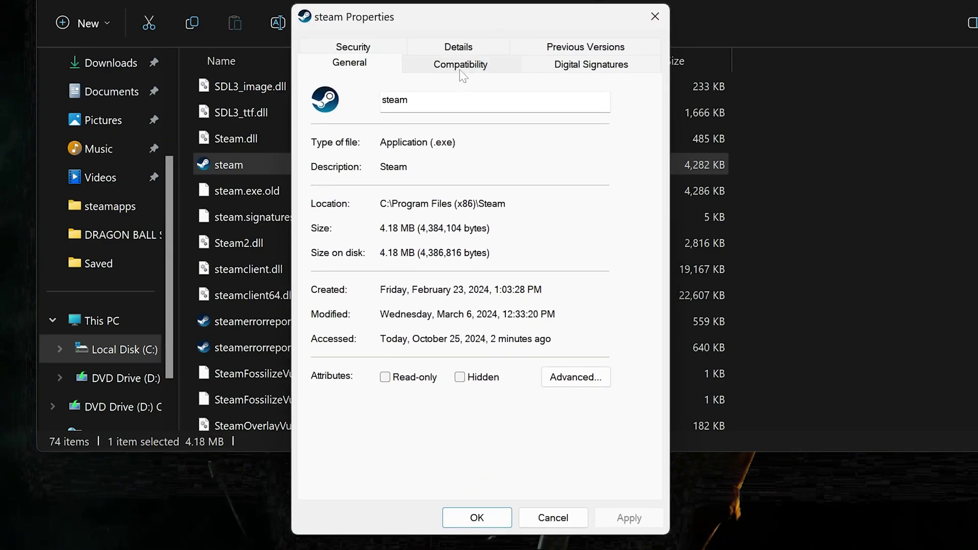
left_click(461, 70)
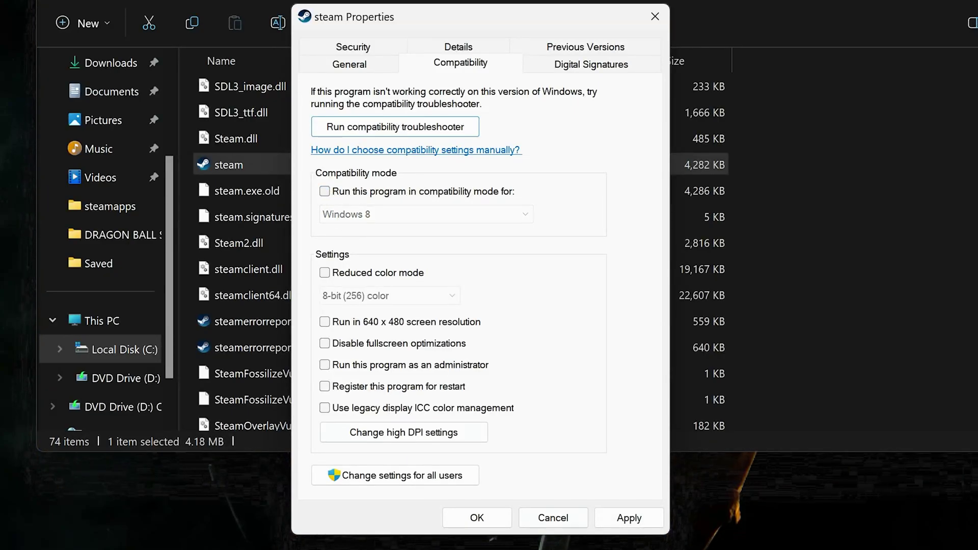
left_click(623, 520)
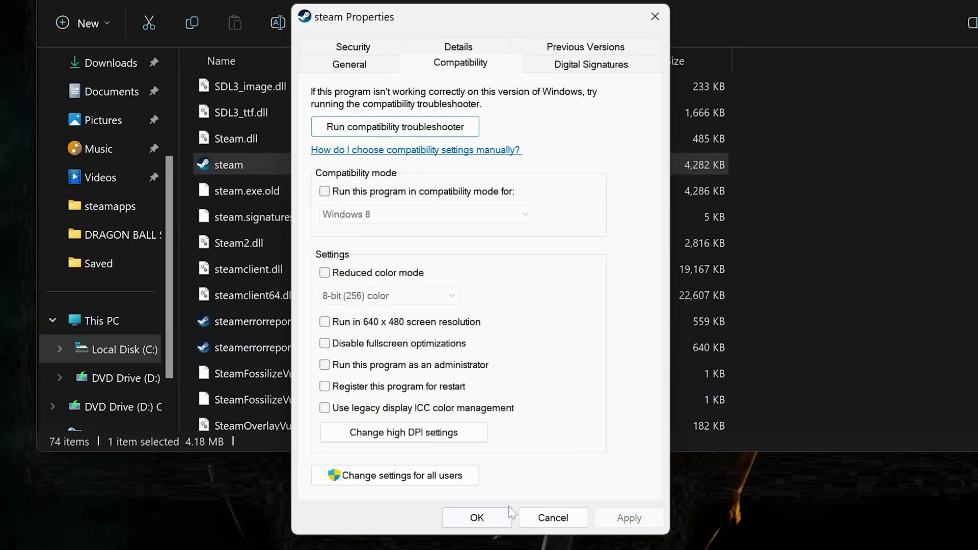
left_click(487, 520)
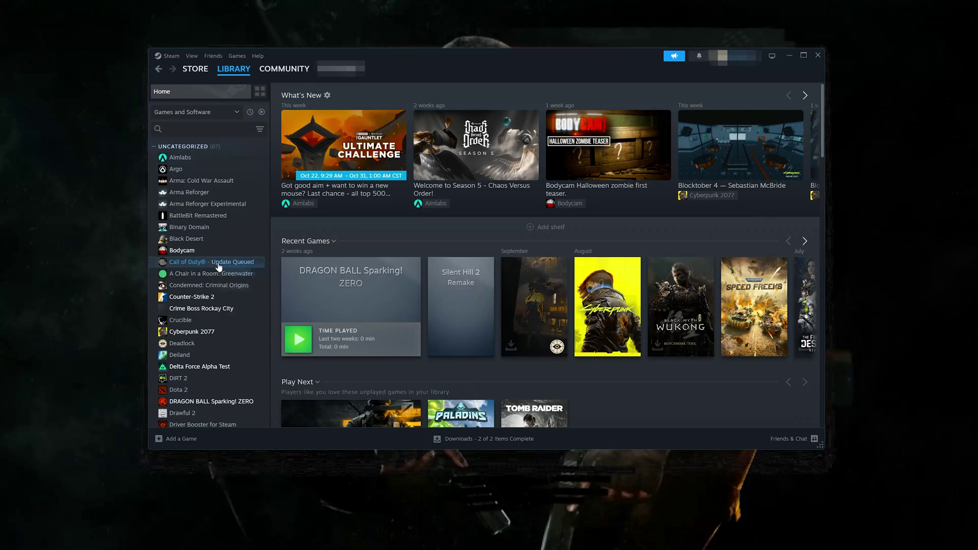
Open Call of Duty's Properties from the Steam Library at the Installed Files page.
right_click(219, 266)
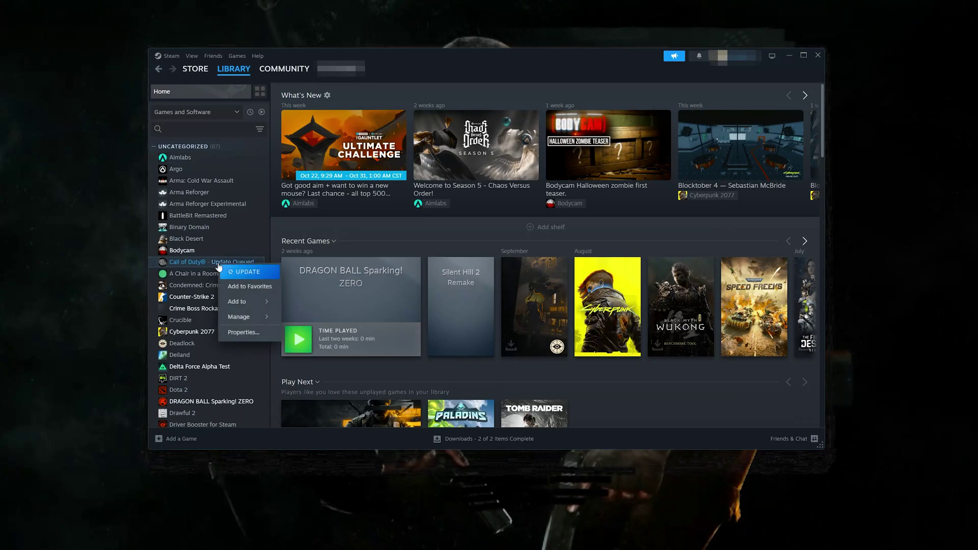
left_click(257, 333)
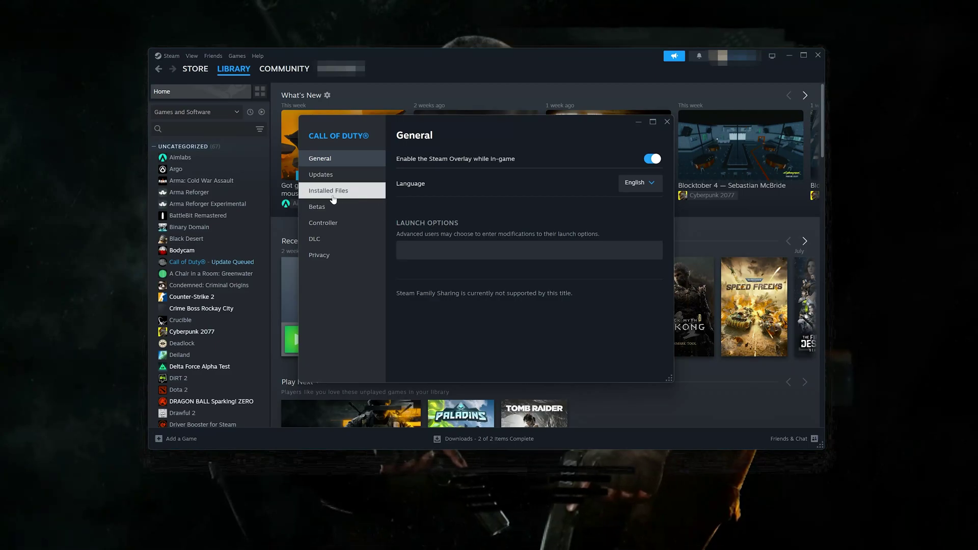
left_click(349, 195)
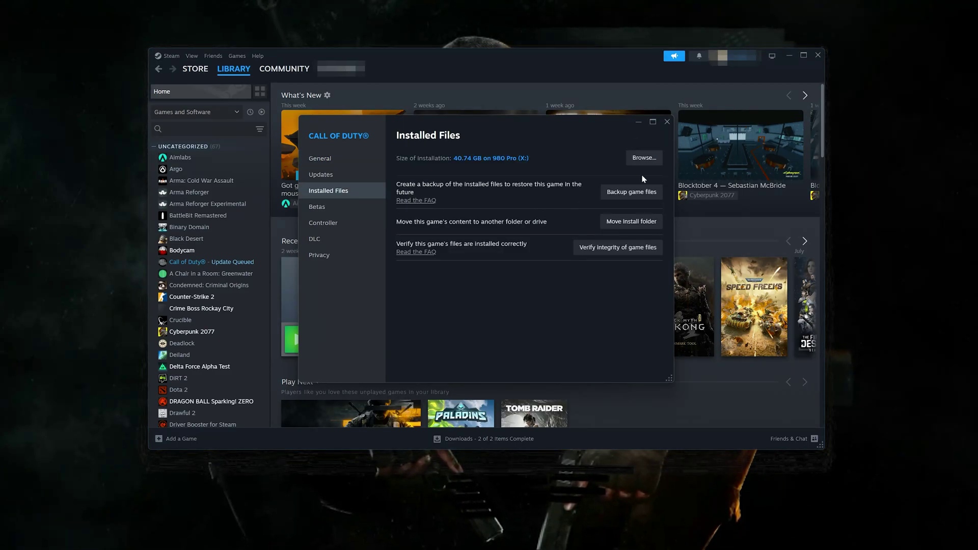
Browse to the Call of Duty HQ install folder and bring up options for cod.exe.
left_click(643, 158)
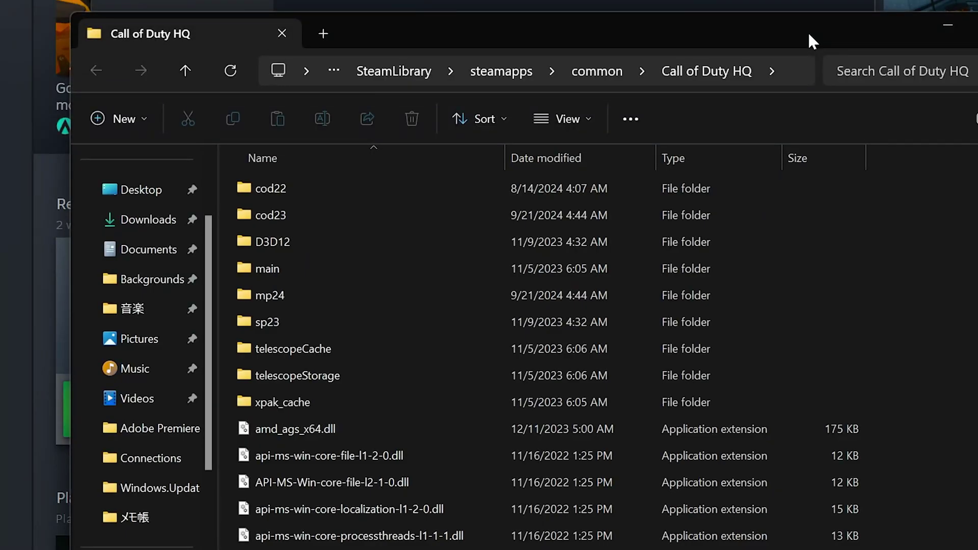
left_click_drag(808, 32, 797, 0)
scroll(469, 356, "down", 1)
scroll(467, 352, "down", 5)
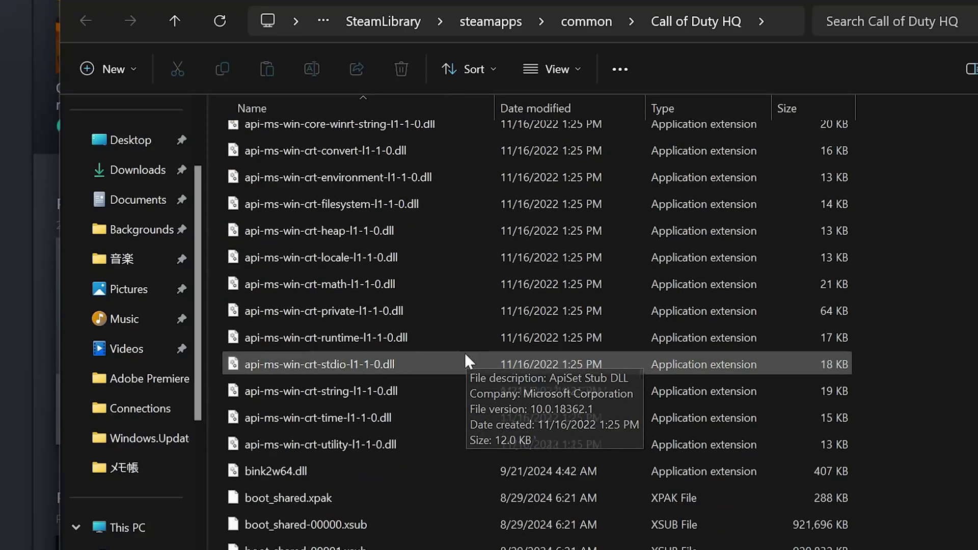
scroll(466, 355, "down", 1)
scroll(465, 355, "down", 5)
scroll(463, 354, "down", 1)
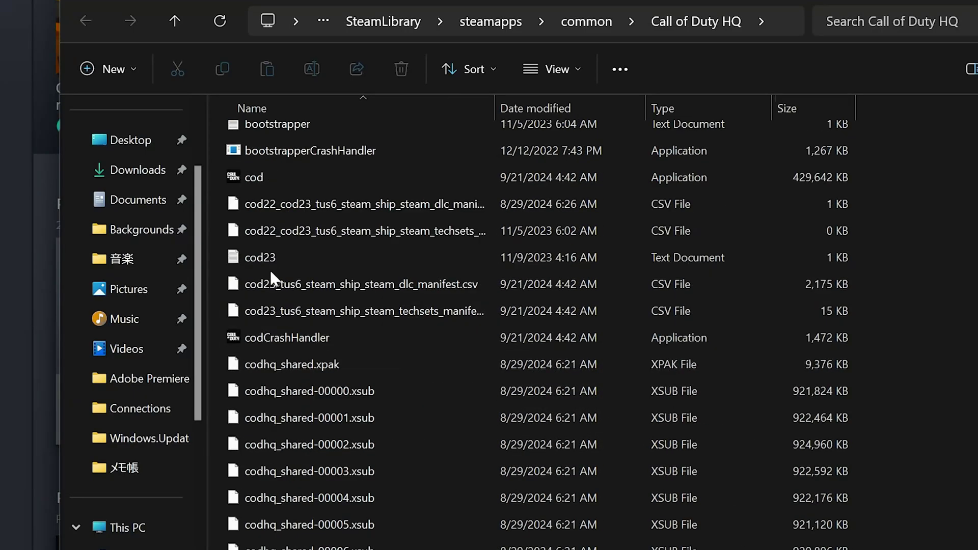
left_click(338, 176)
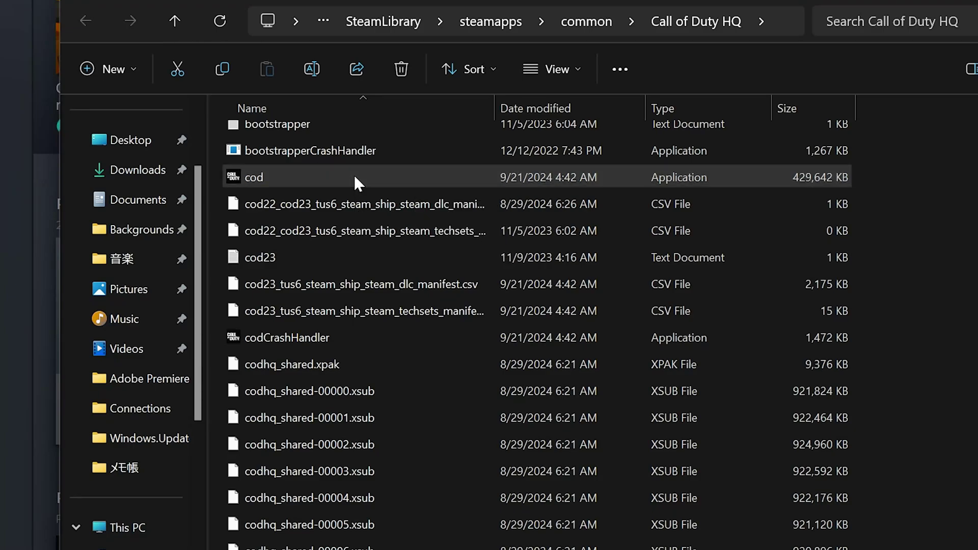
right_click(354, 183)
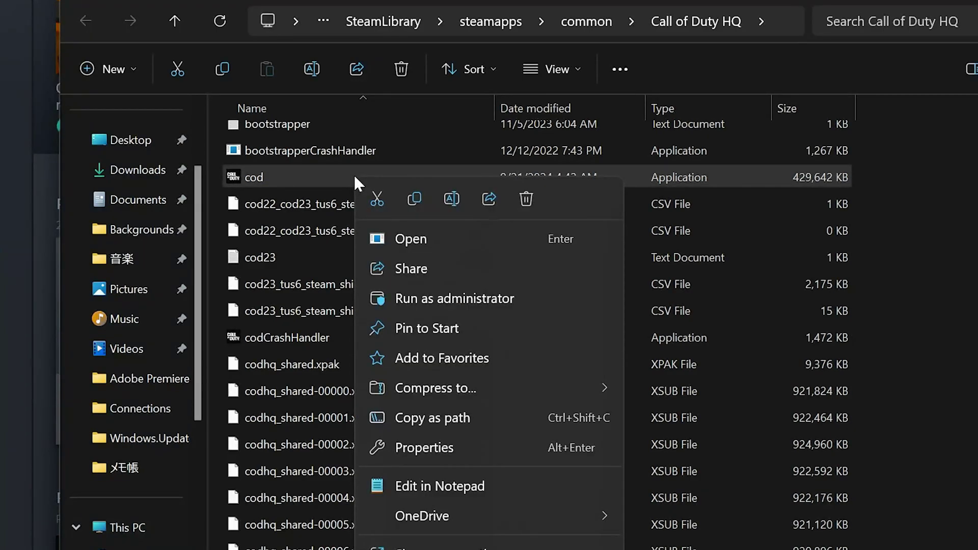
Uncheck Windows 8 compatibility mode in cod.exe's Properties and apply the change.
left_click(460, 443)
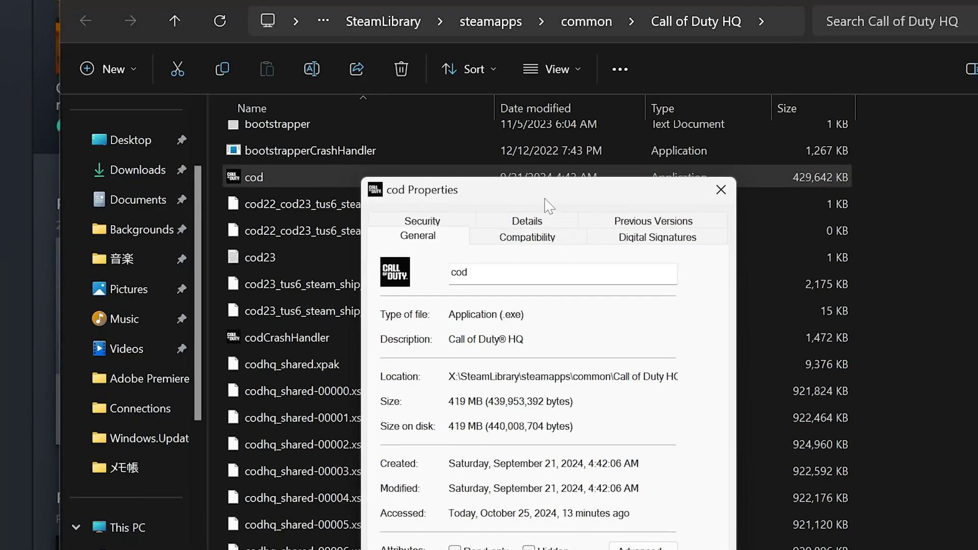
left_click(542, 243)
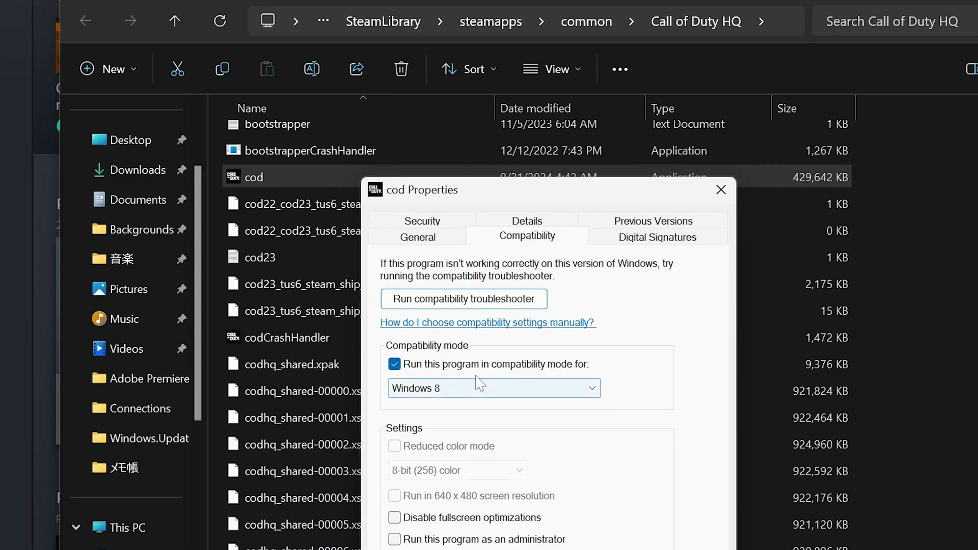
left_click(394, 365)
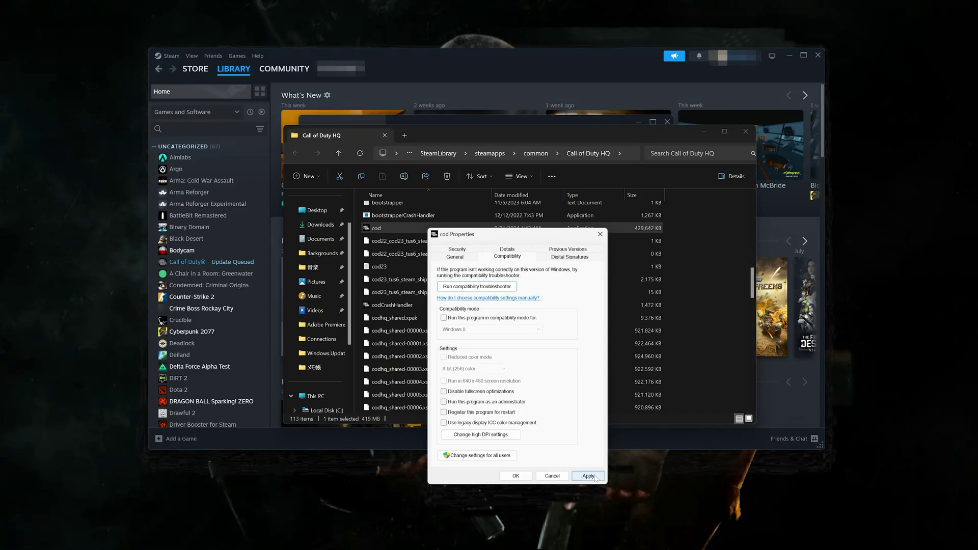
left_click(595, 478)
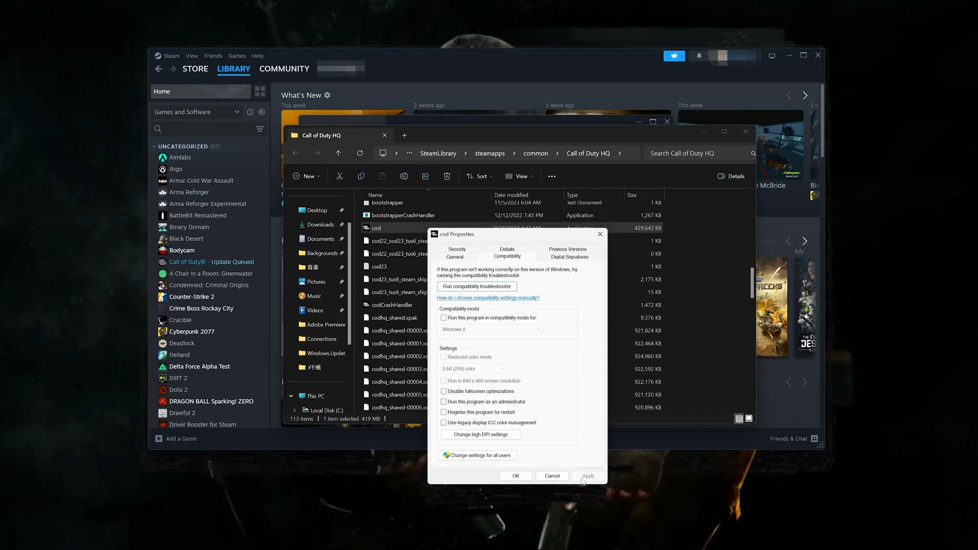
left_click(516, 476)
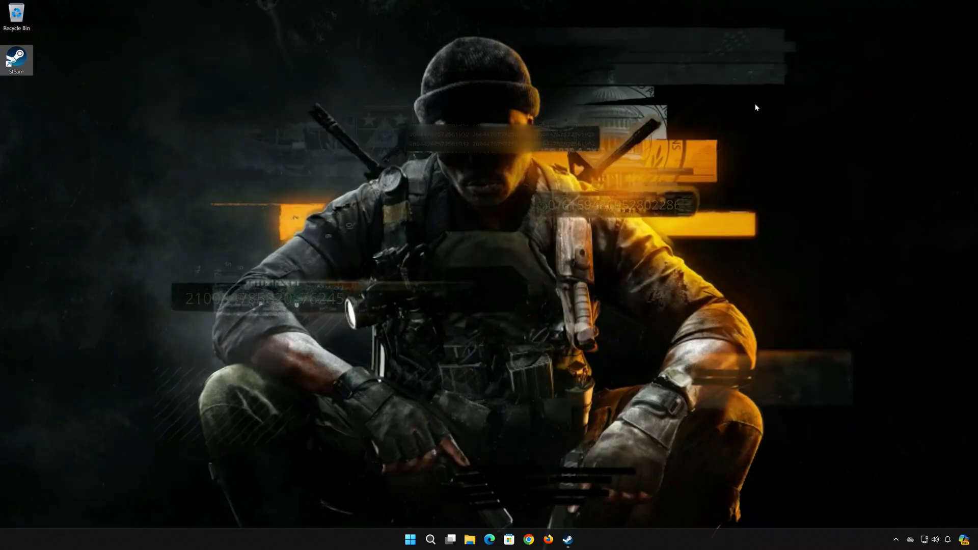